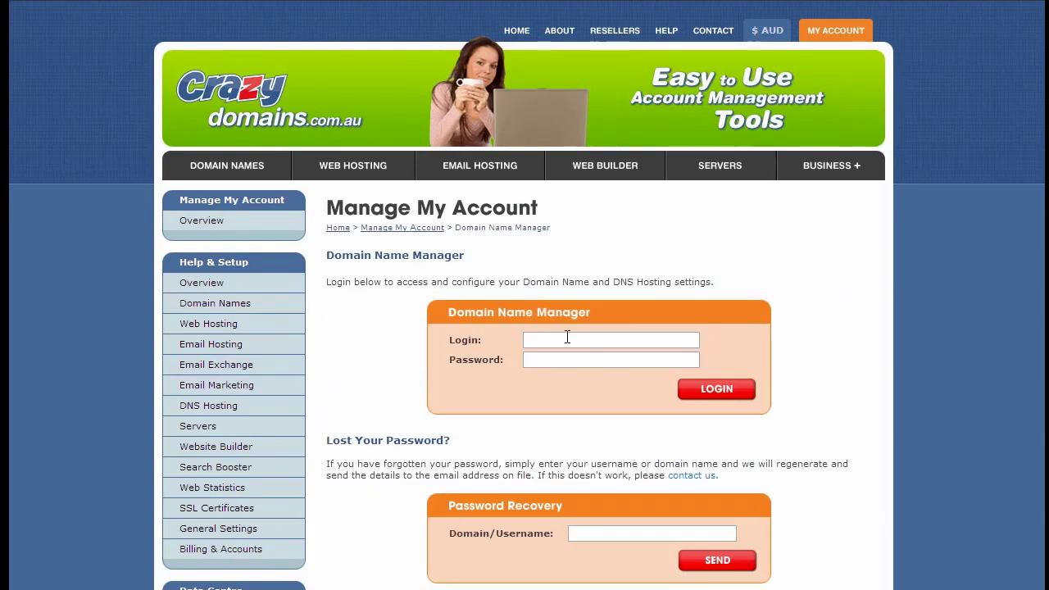
Log in to Crazy Domains and open the aussie90daychallenge.com domain details
{"action": "left_click", "coordinate": [564, 337]}
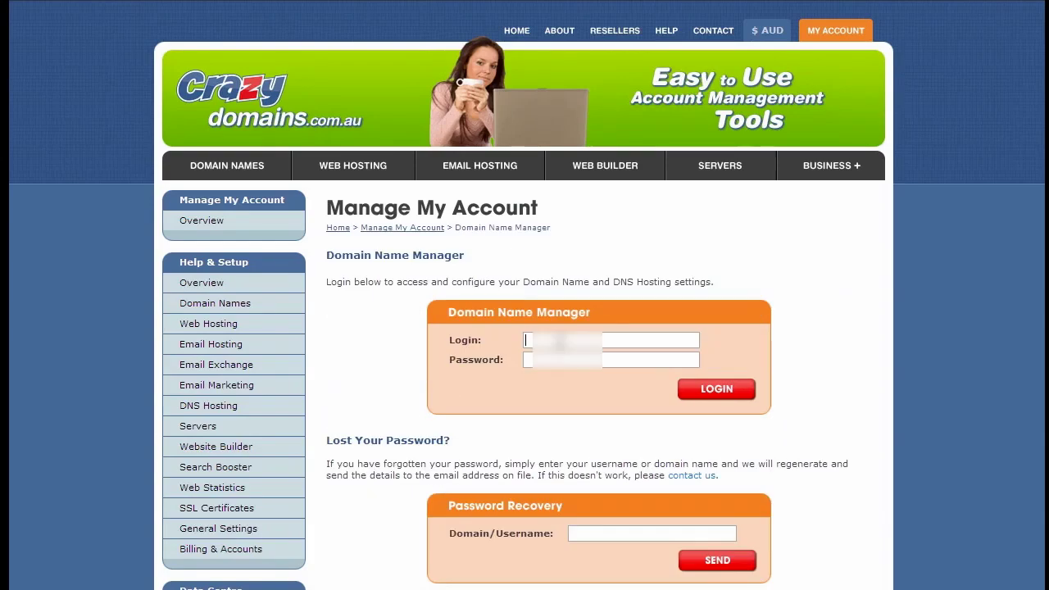
{"action": "left_click", "coordinate": [721, 393]}
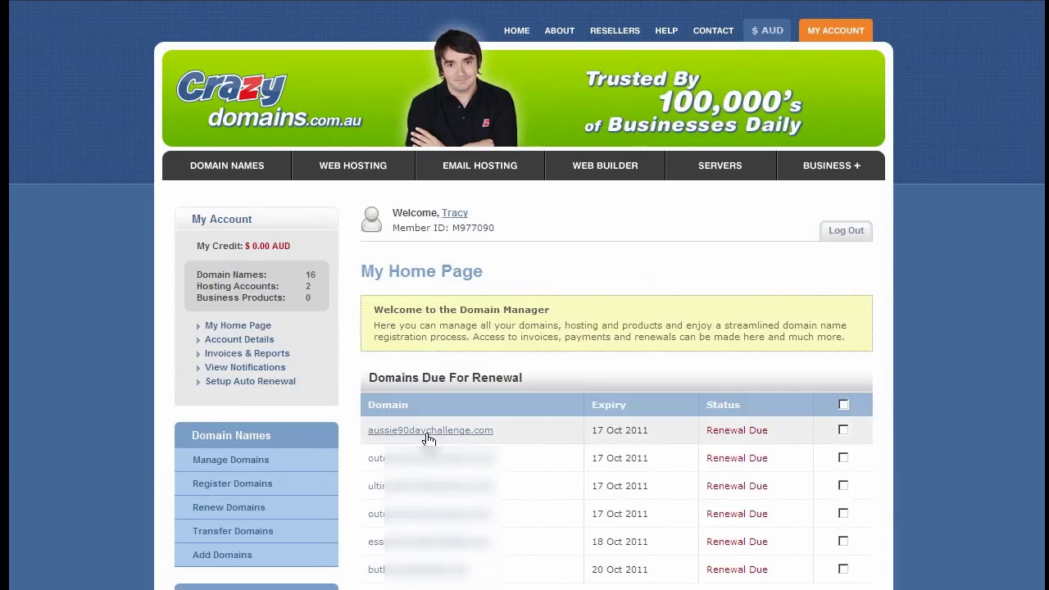
{"action": "left_click", "coordinate": [428, 428]}
{"action": "scroll", "coordinate": [428, 428], "scroll_direction": "down", "scroll_amount": 4}
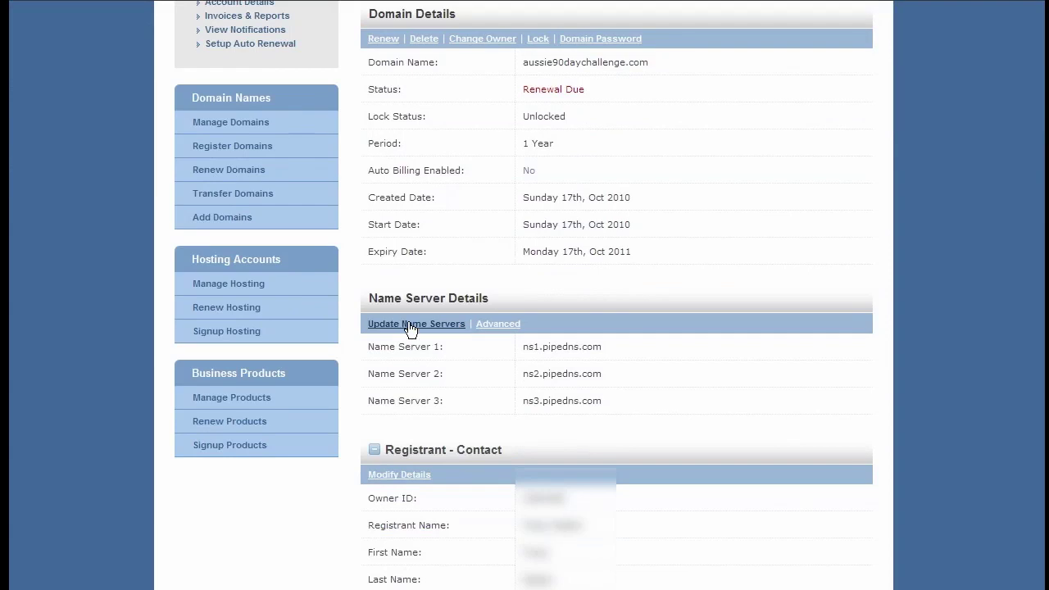
Delete the domain's existing name servers to make way for the pipedns servers
{"action": "left_click", "coordinate": [409, 324]}
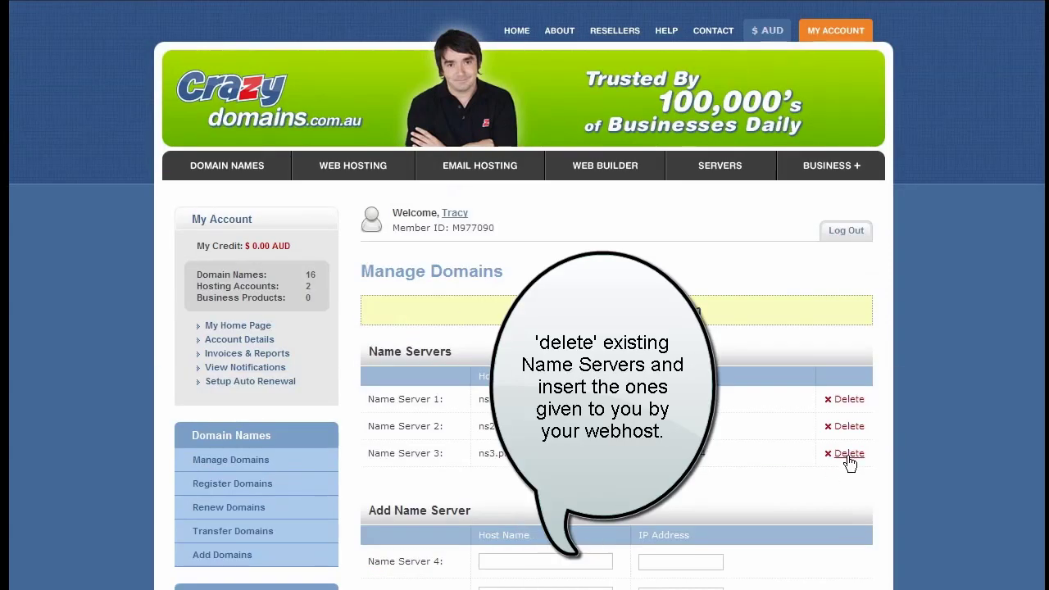
{"action": "left_click", "coordinate": [847, 456]}
{"action": "left_click", "coordinate": [847, 448]}
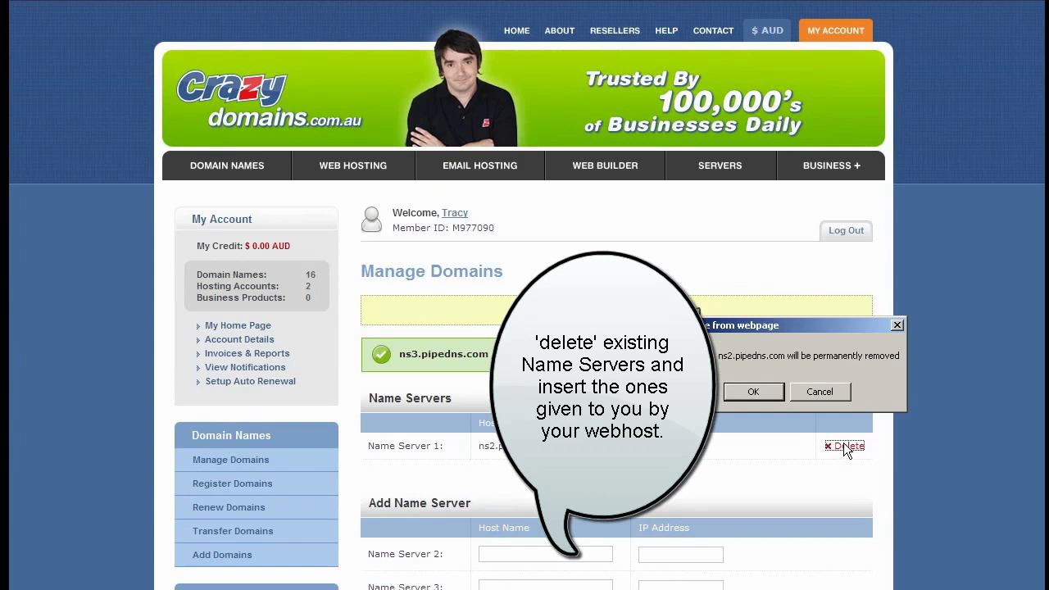
{"action": "left_click", "coordinate": [739, 395]}
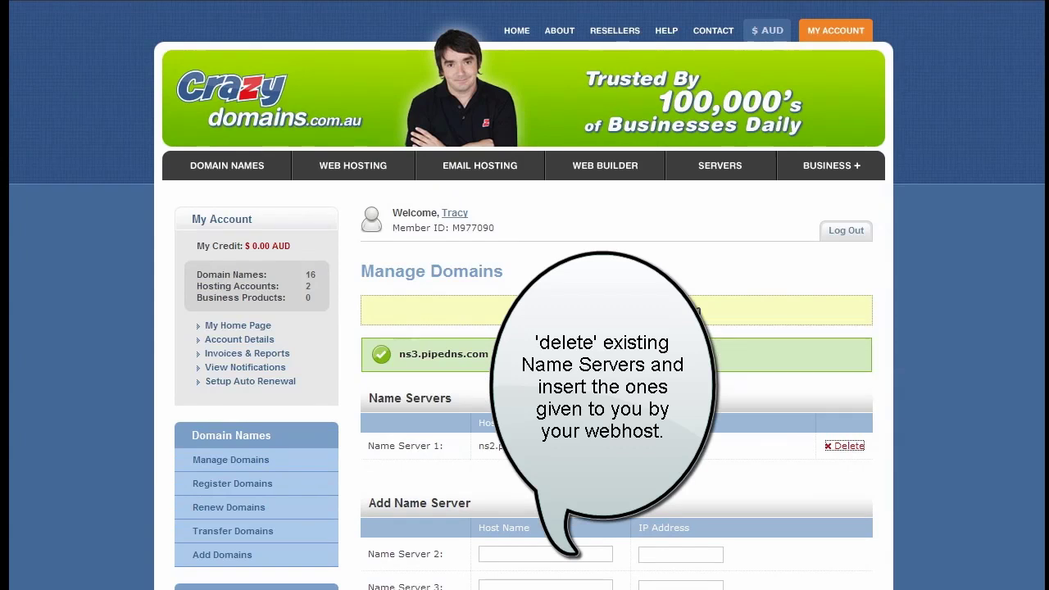
{"action": "scroll", "coordinate": [884, 439], "scroll_direction": "down", "scroll_amount": 3}
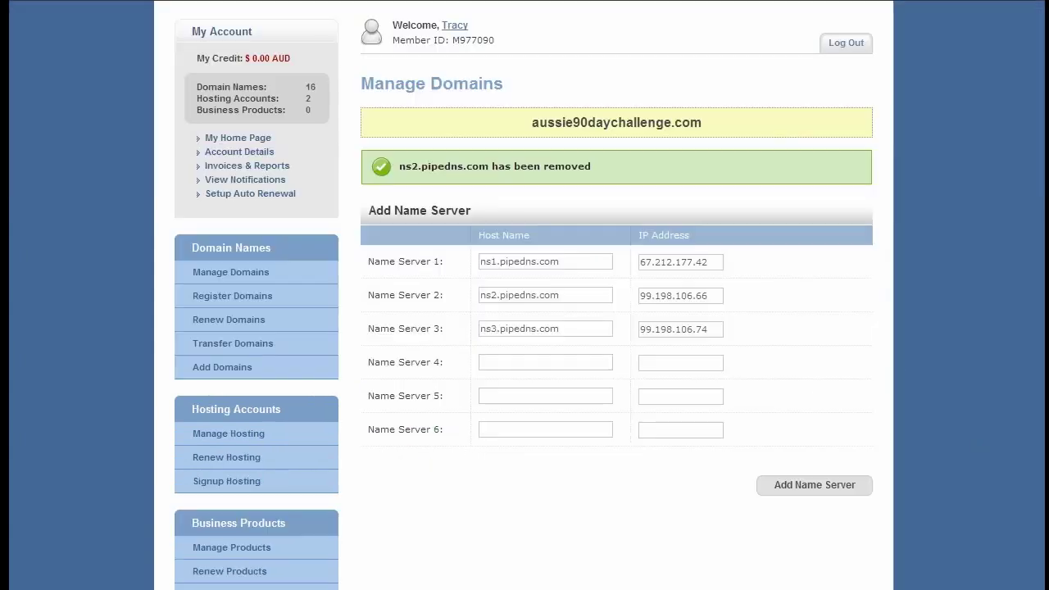
Save the new ns1–ns3.pipedns.com name servers and scroll cPanel home to Domains
{"action": "left_click", "coordinate": [842, 495]}
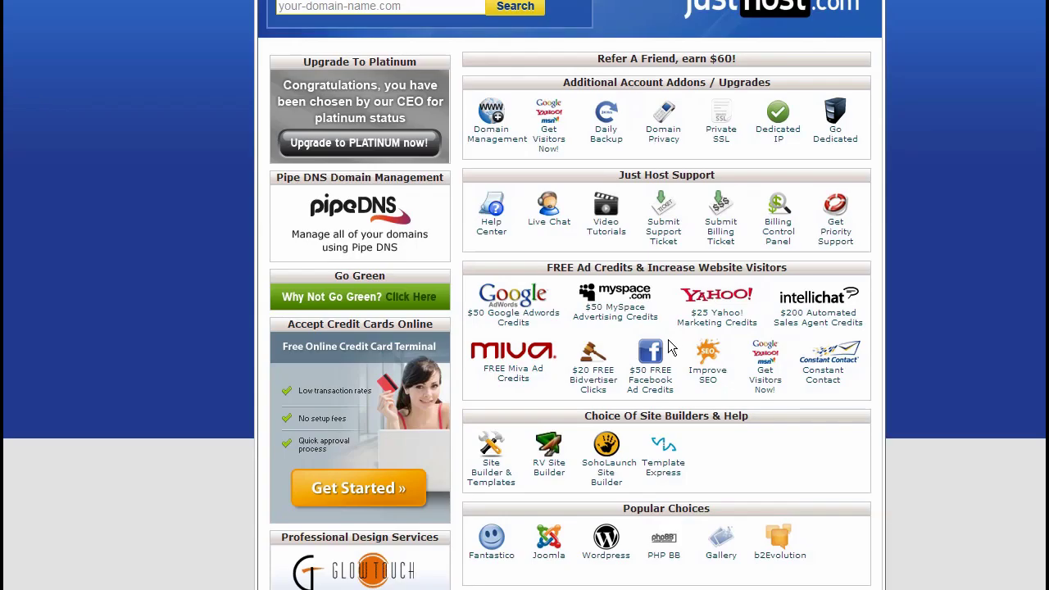
{"action": "scroll", "coordinate": [977, 387], "scroll_direction": "down", "scroll_amount": 5}
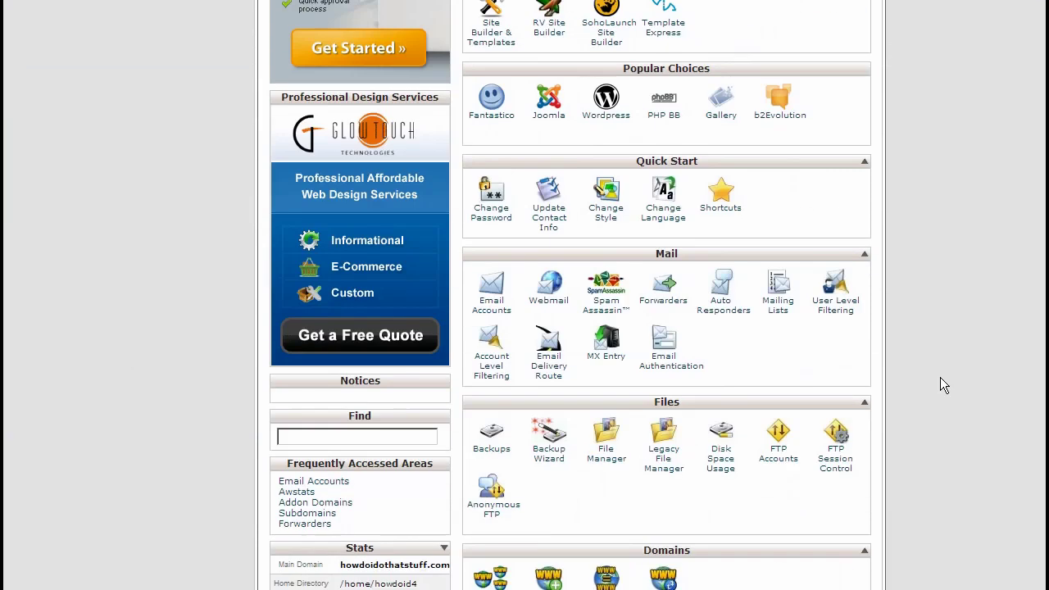
{"action": "scroll", "coordinate": [940, 377], "scroll_direction": "down", "scroll_amount": 3}
{"action": "scroll", "coordinate": [940, 377], "scroll_direction": "down", "scroll_amount": 3}
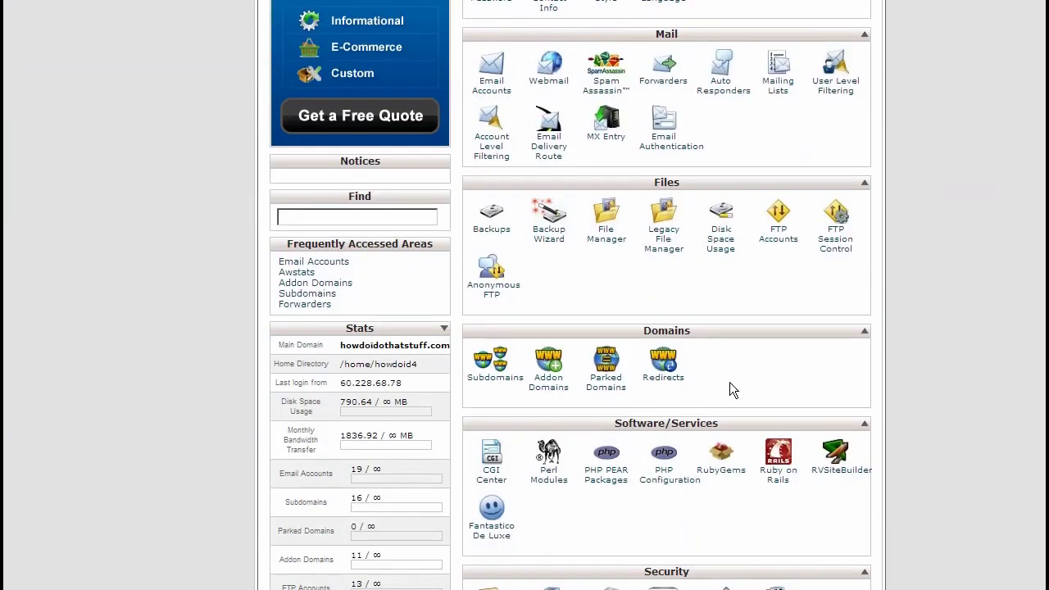
Start an addon domain for aussie90daychallenge.com.au with its auto-filled subdomain and folder
{"action": "left_click", "coordinate": [548, 383]}
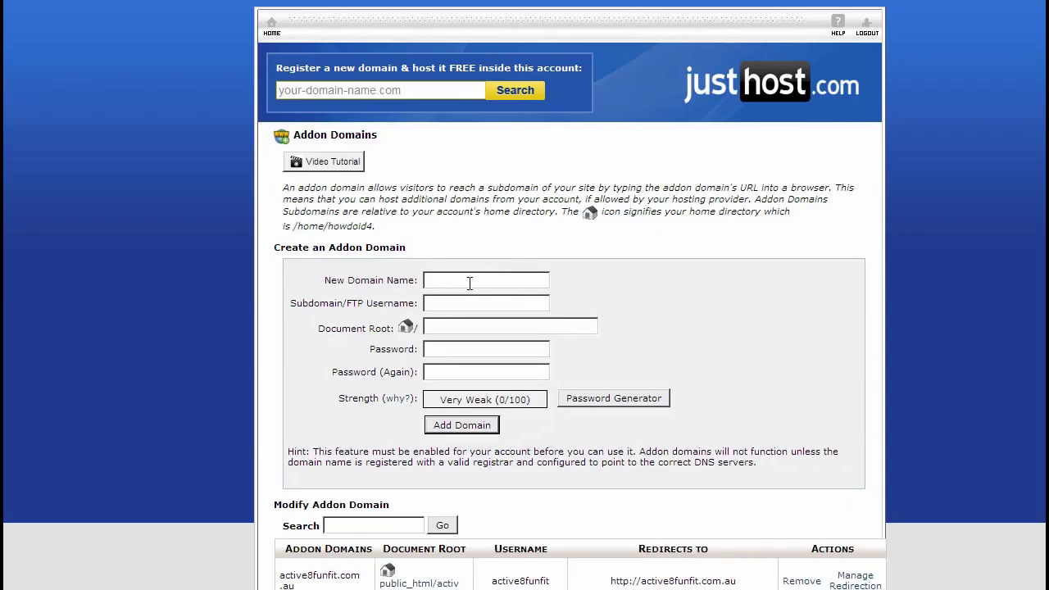
{"action": "type", "text": "aussie90daychallenge.com"}
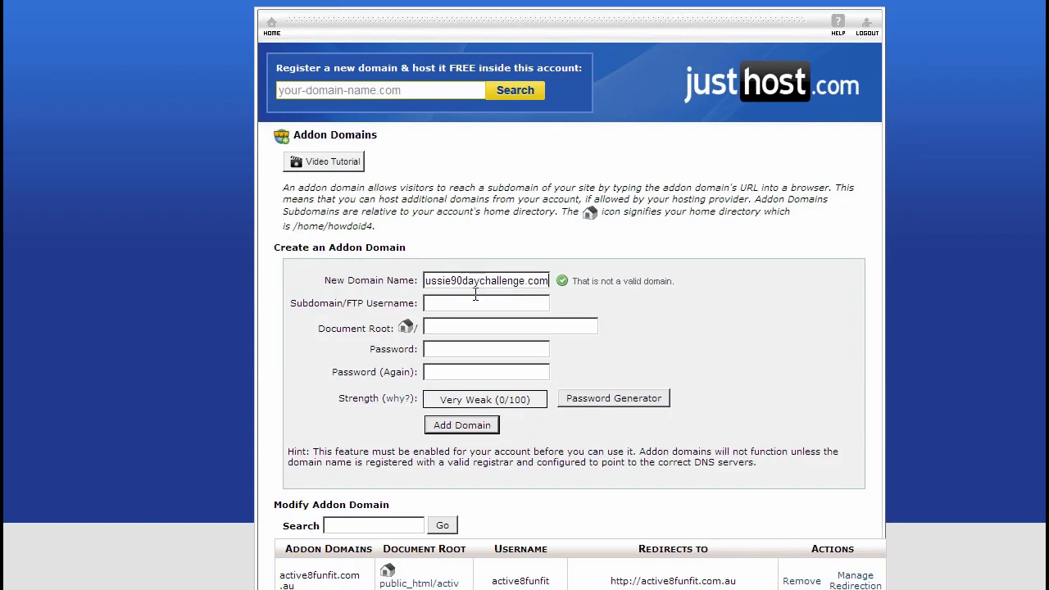
{"action": "type", "text": ".au"}
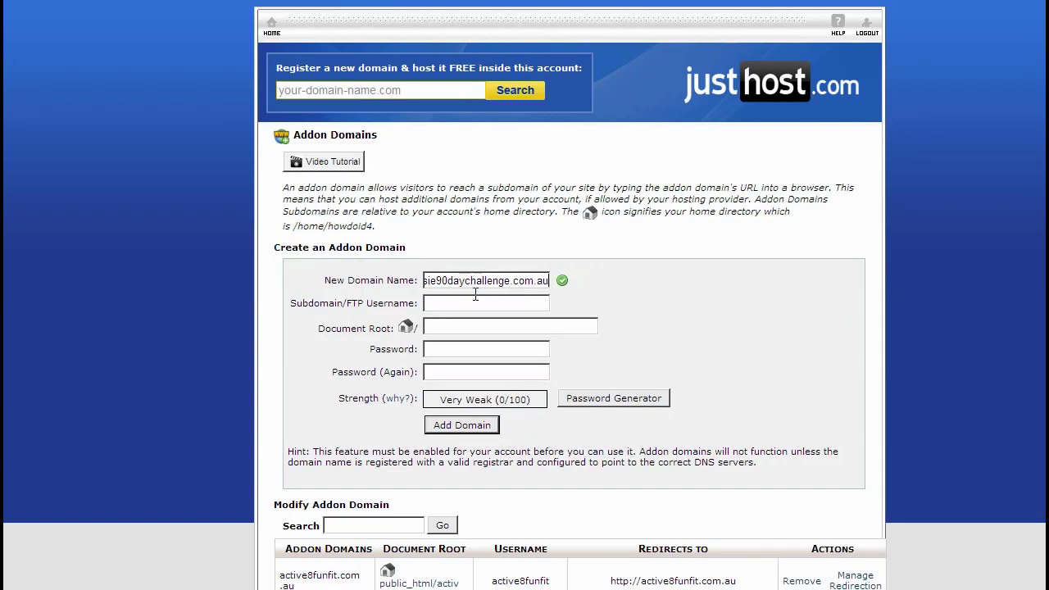
{"action": "key", "text": "Tab"}
{"action": "left_click", "coordinate": [551, 312]}
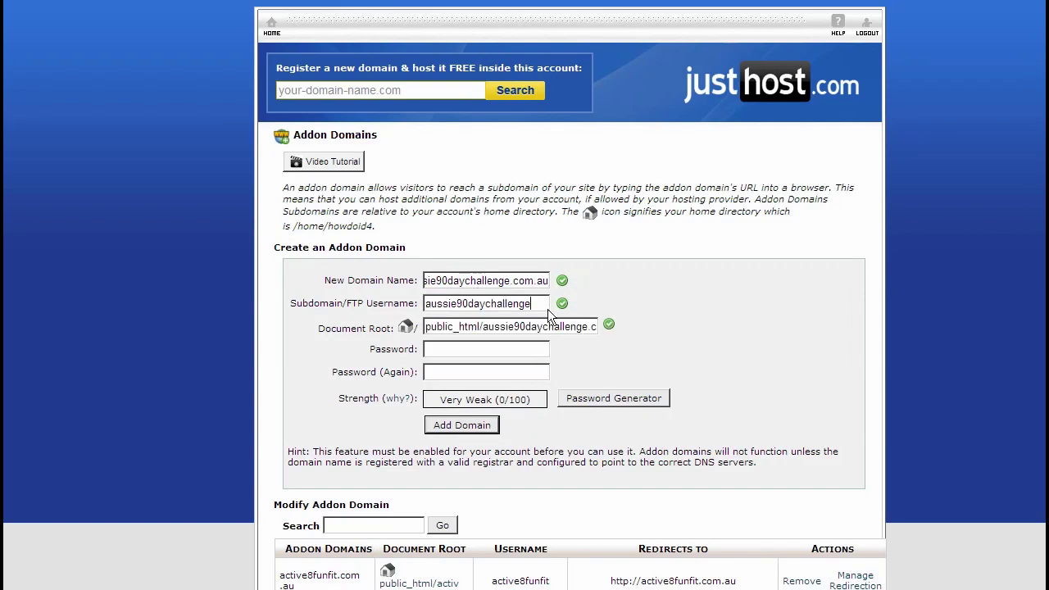
Generate a strong random password and apply it to the addon domain form
{"action": "left_click", "coordinate": [515, 348]}
{"action": "left_click", "coordinate": [616, 400]}
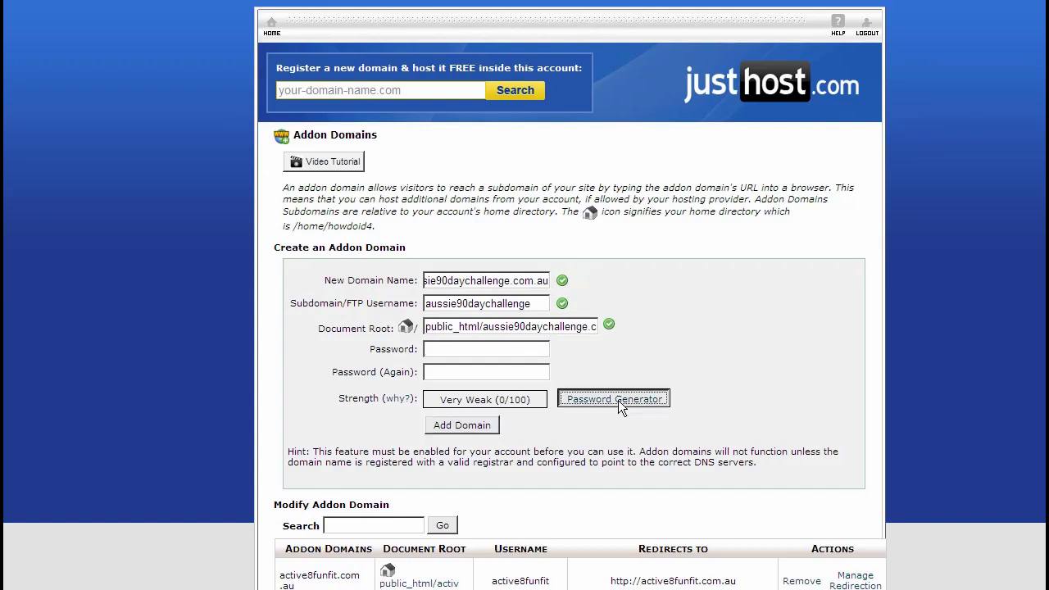
{"action": "left_click", "coordinate": [439, 406]}
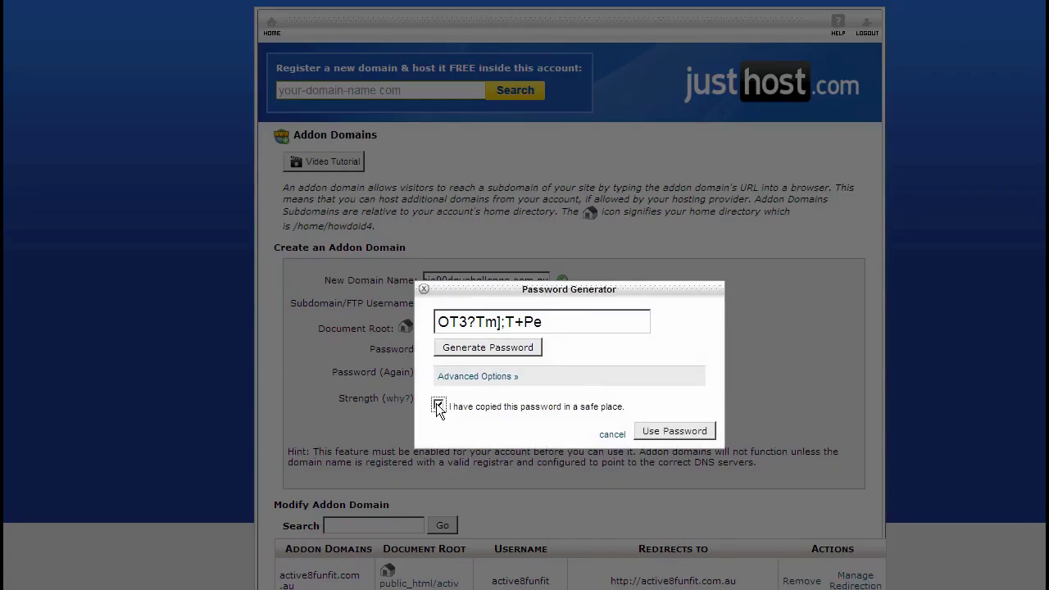
{"action": "left_click", "coordinate": [495, 347]}
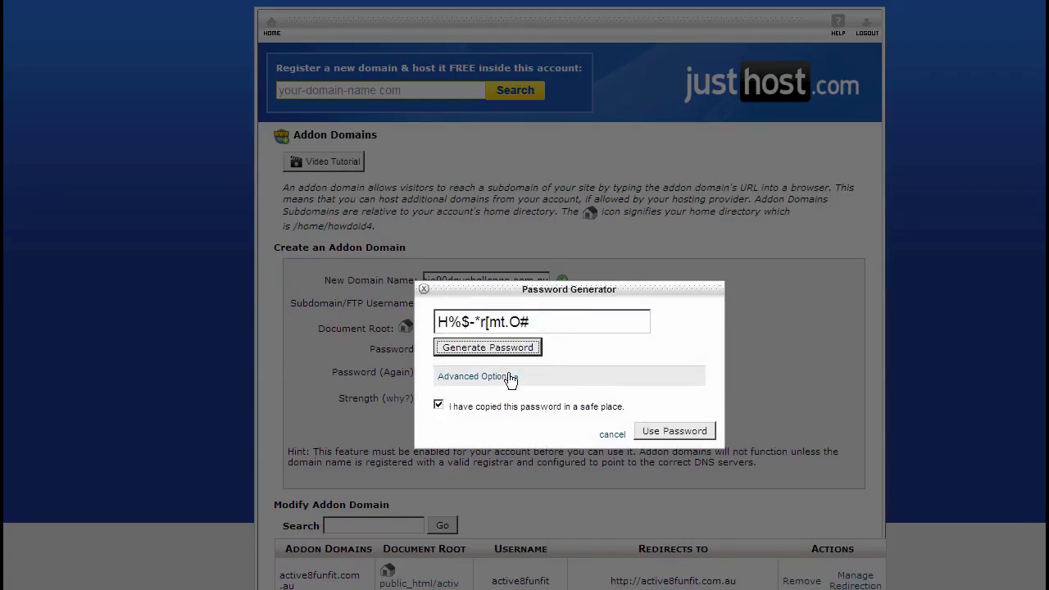
{"action": "left_click", "coordinate": [665, 433]}
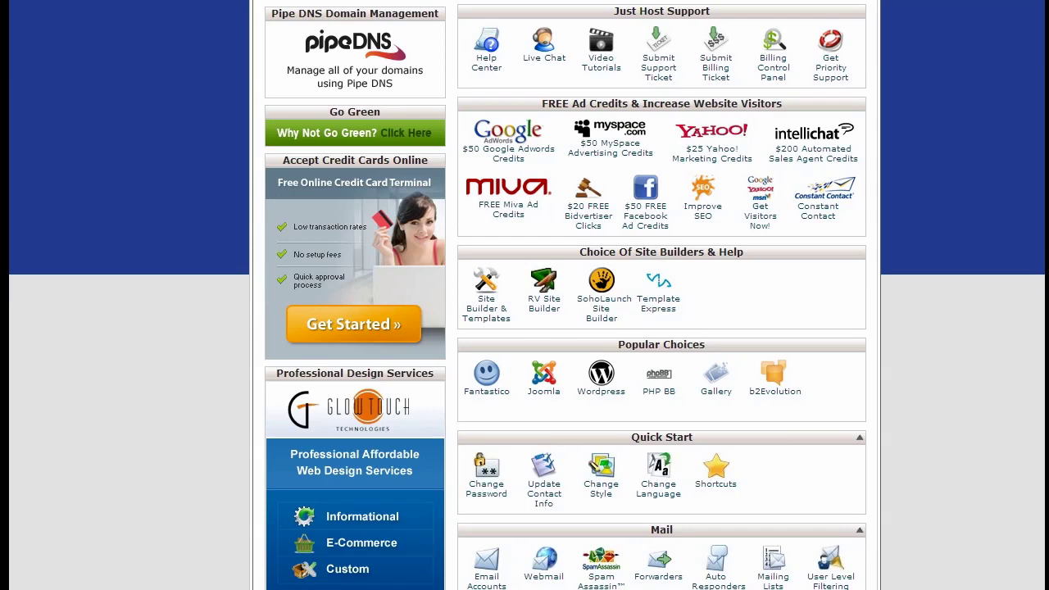
Launch Fantastico from the cPanel home page
{"action": "scroll", "coordinate": [566, 295], "scroll_direction": "up", "scroll_amount": 3}
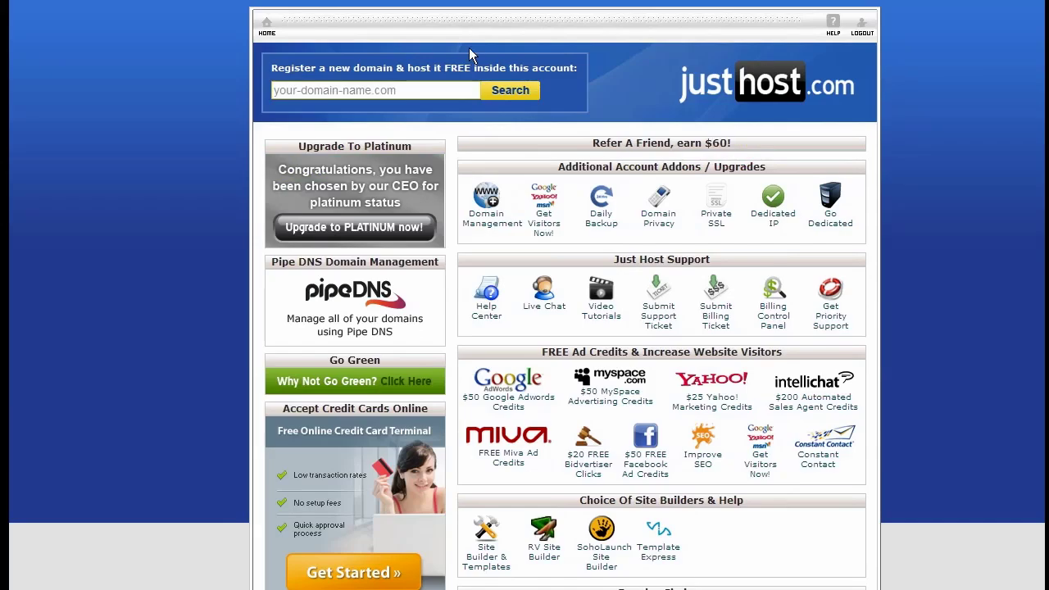
{"action": "scroll", "coordinate": [482, 401], "scroll_direction": "down", "scroll_amount": 3}
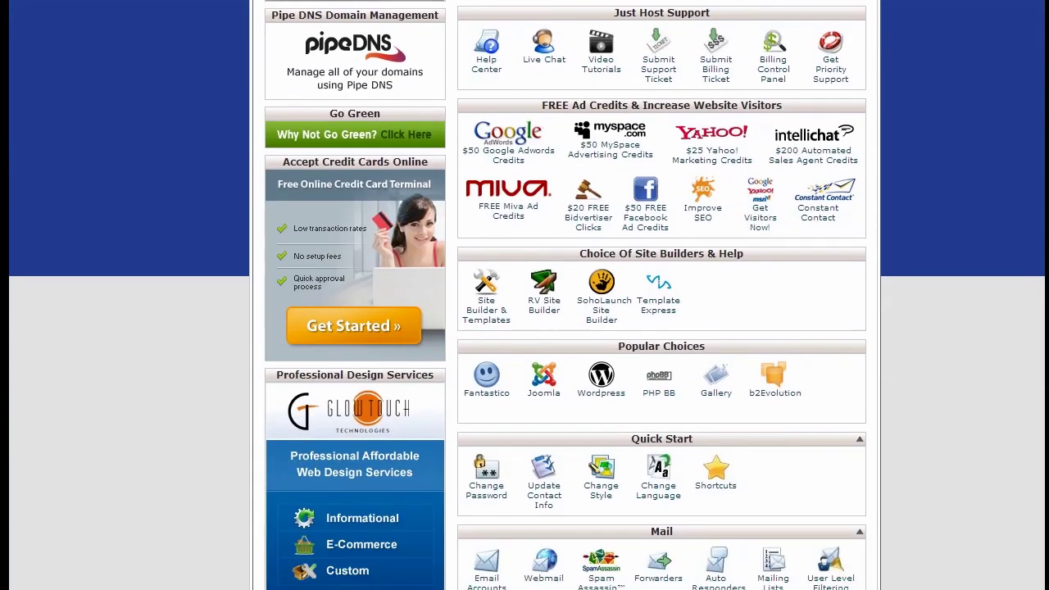
{"action": "left_click", "coordinate": [489, 379]}
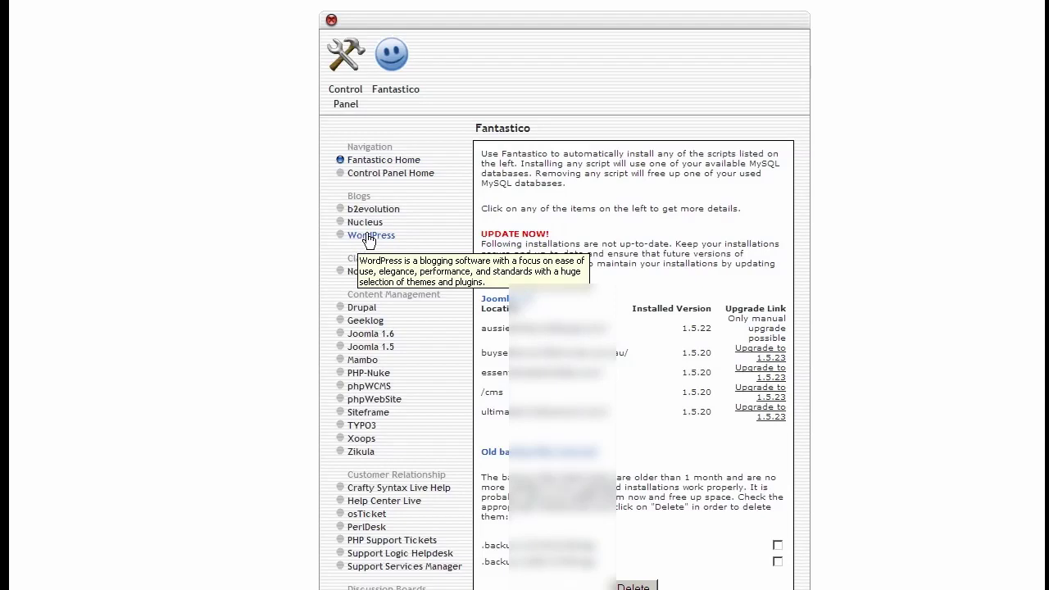
Install WordPress on aussie90daychallenge.com in the blog directory
{"action": "left_click", "coordinate": [367, 237]}
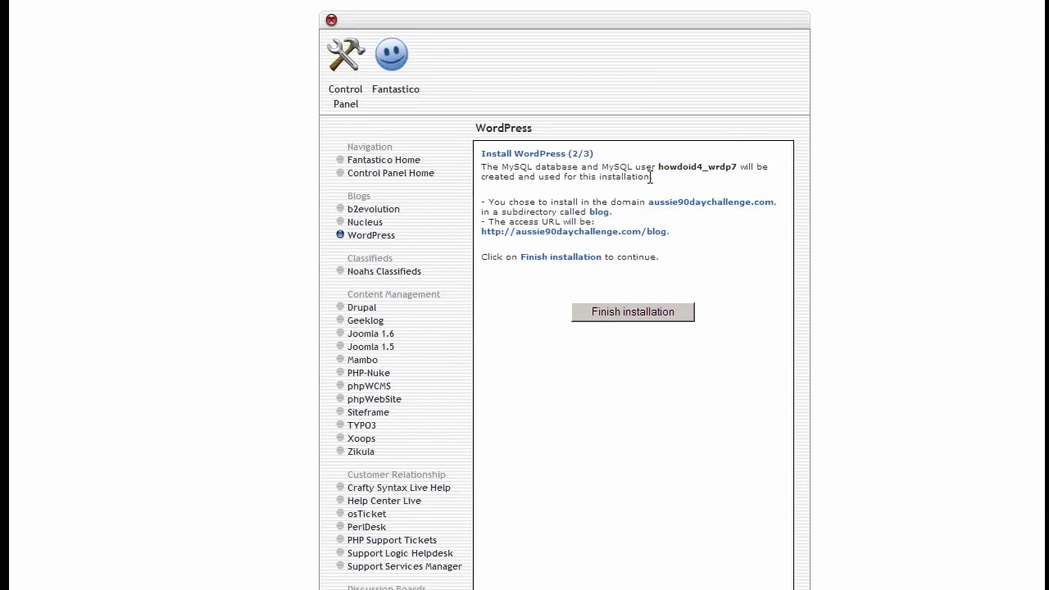
{"action": "left_click", "coordinate": [632, 310]}
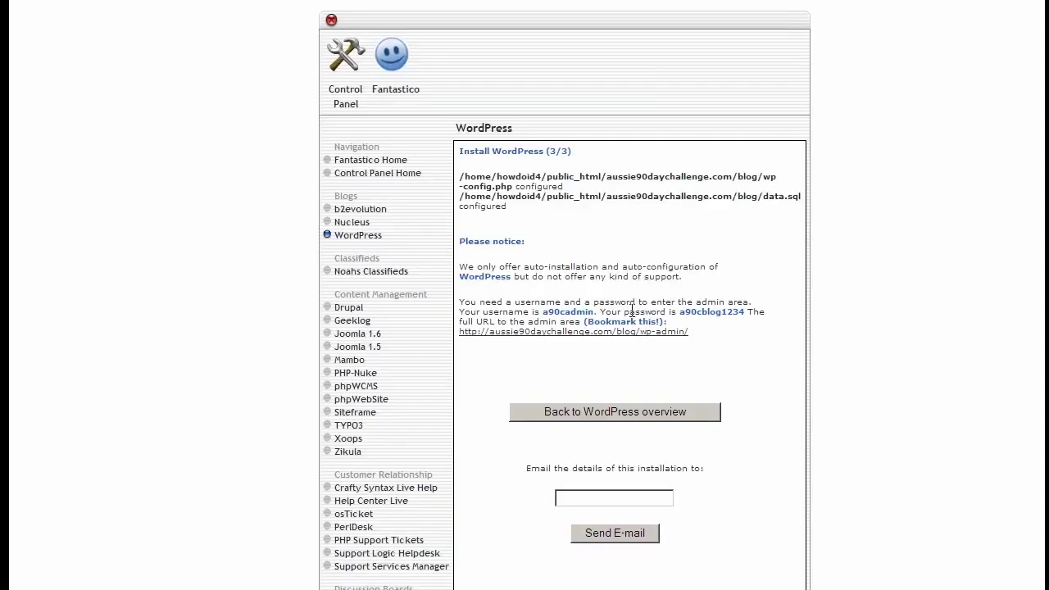
Email the WordPress install details to the suggested address, then return to the control panel
{"action": "left_click", "coordinate": [588, 498]}
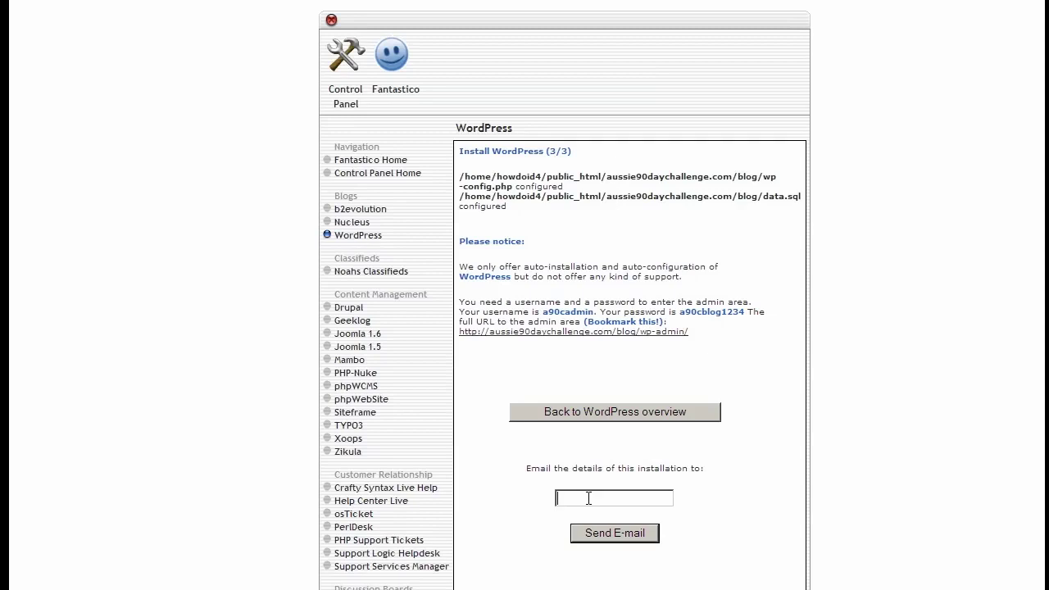
{"action": "type", "text": "tmr"}
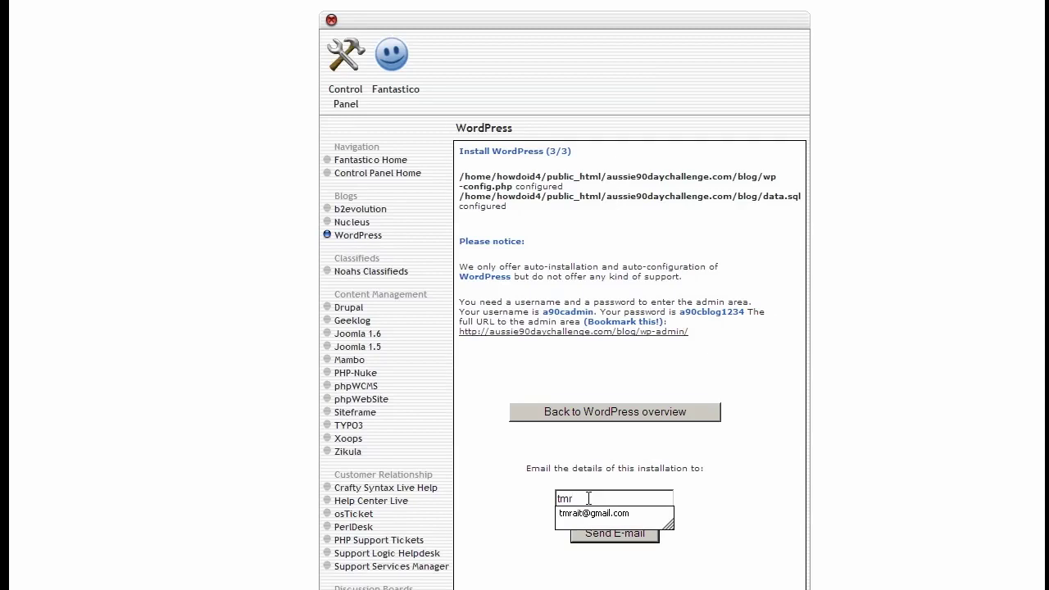
{"action": "left_click", "coordinate": [586, 515]}
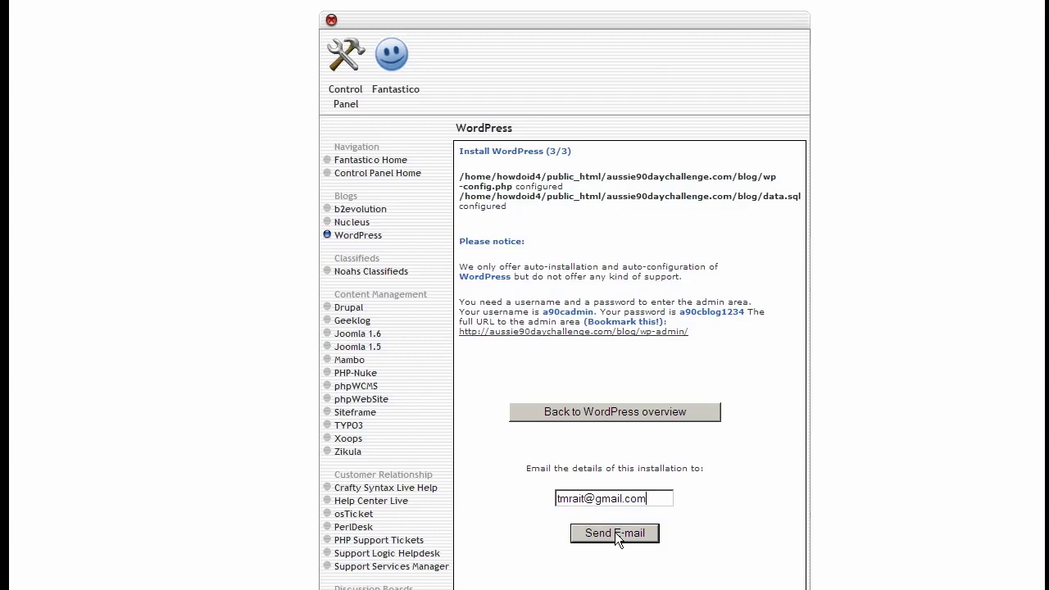
{"action": "left_click", "coordinate": [615, 534]}
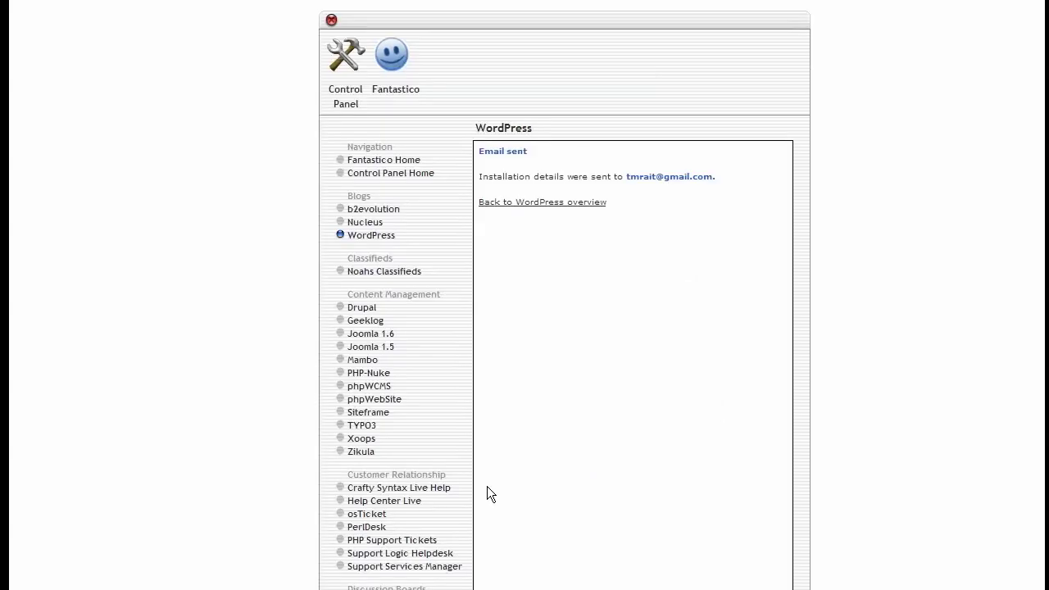
{"action": "left_click", "coordinate": [342, 64]}
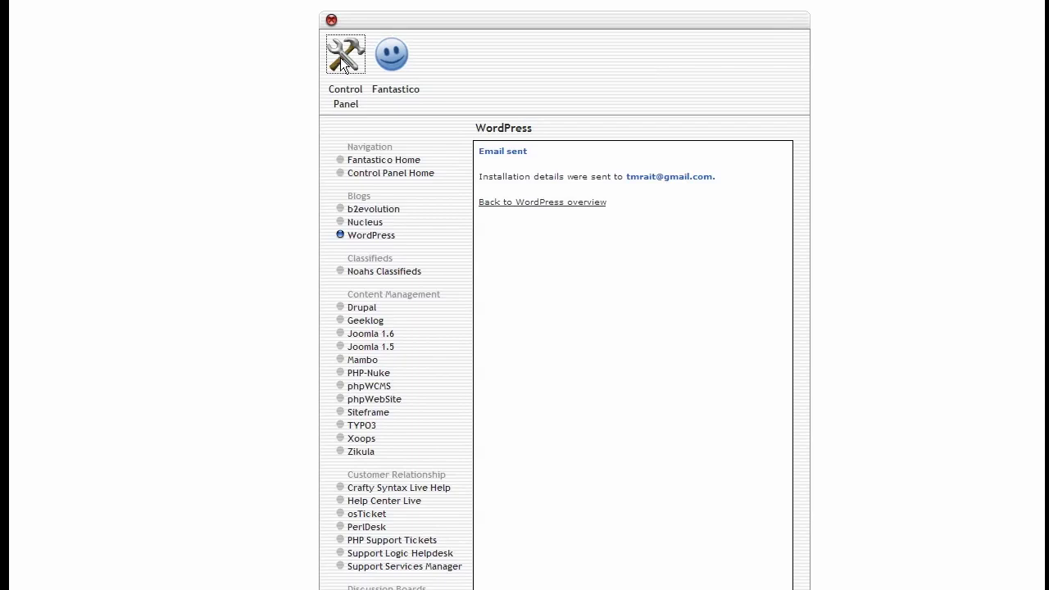